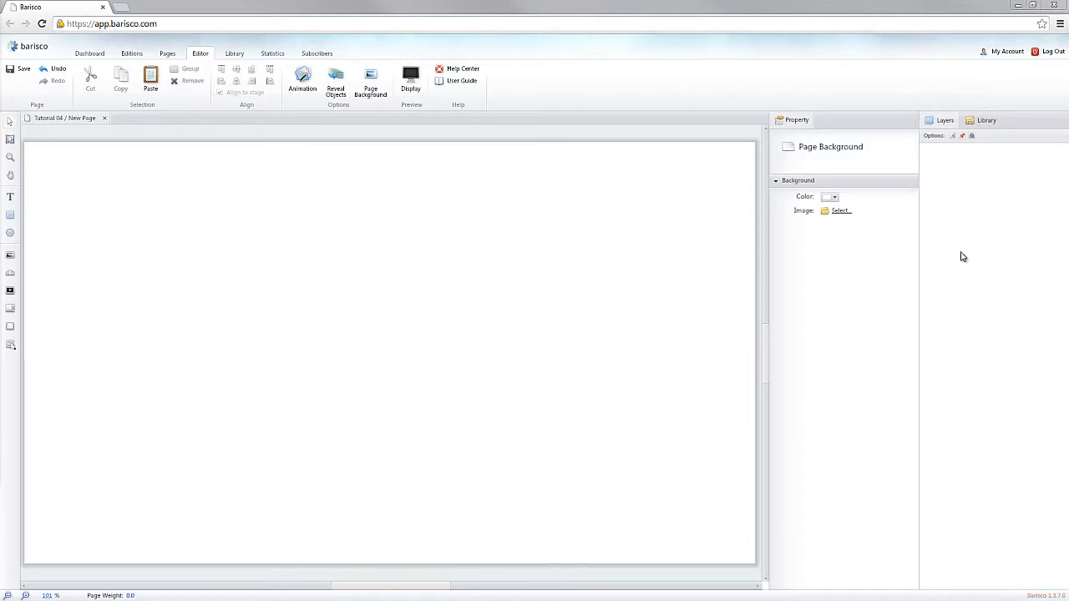
- Move the image to about left 216 and top 57 on the page, and undo and redo that move
click(983, 126)
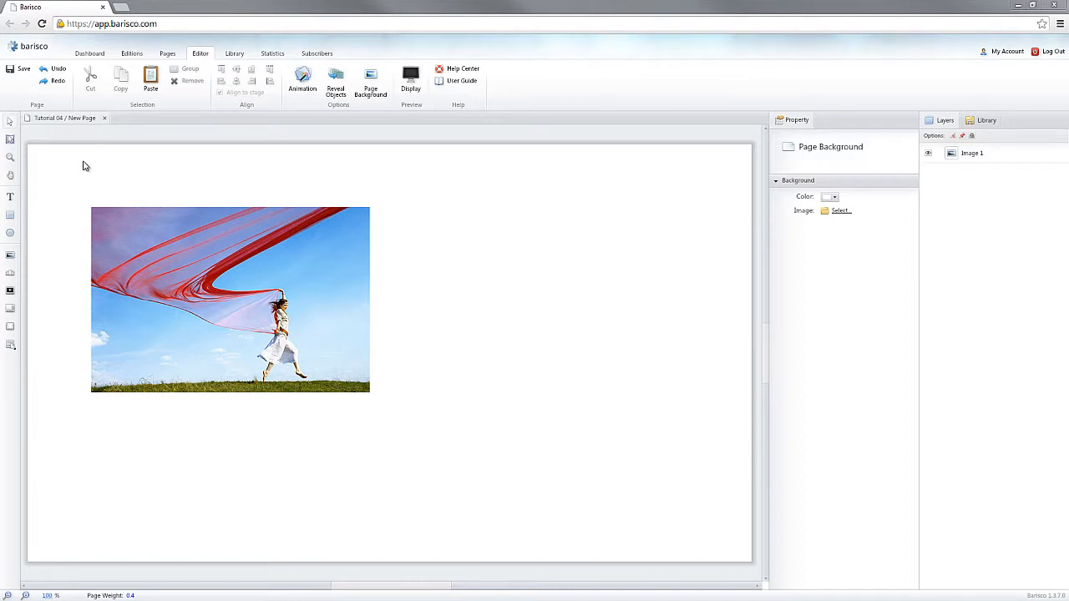
drag(136, 269, 187, 237)
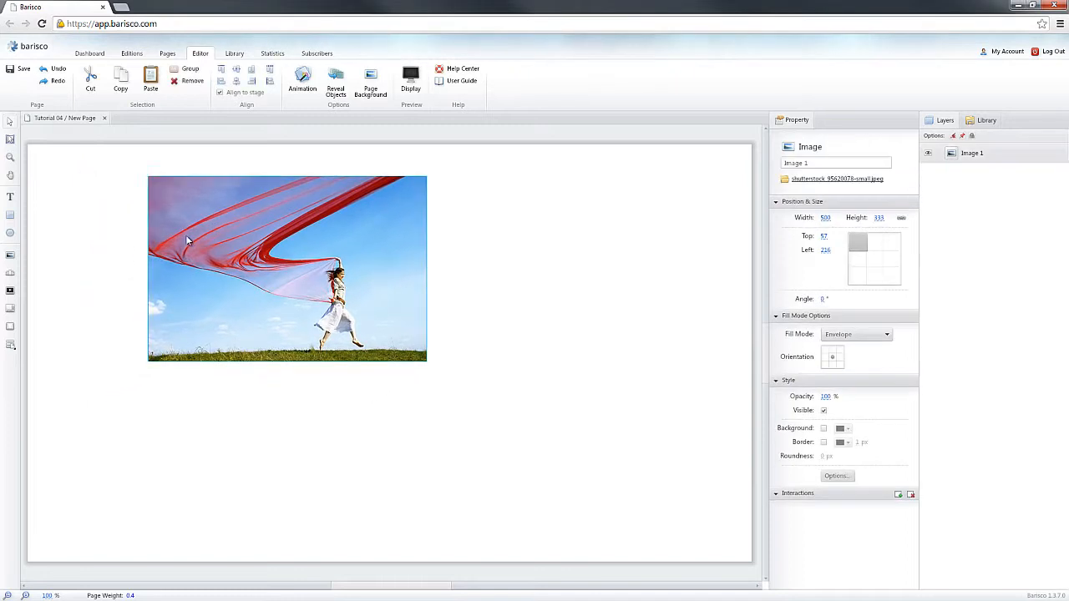
click(57, 71)
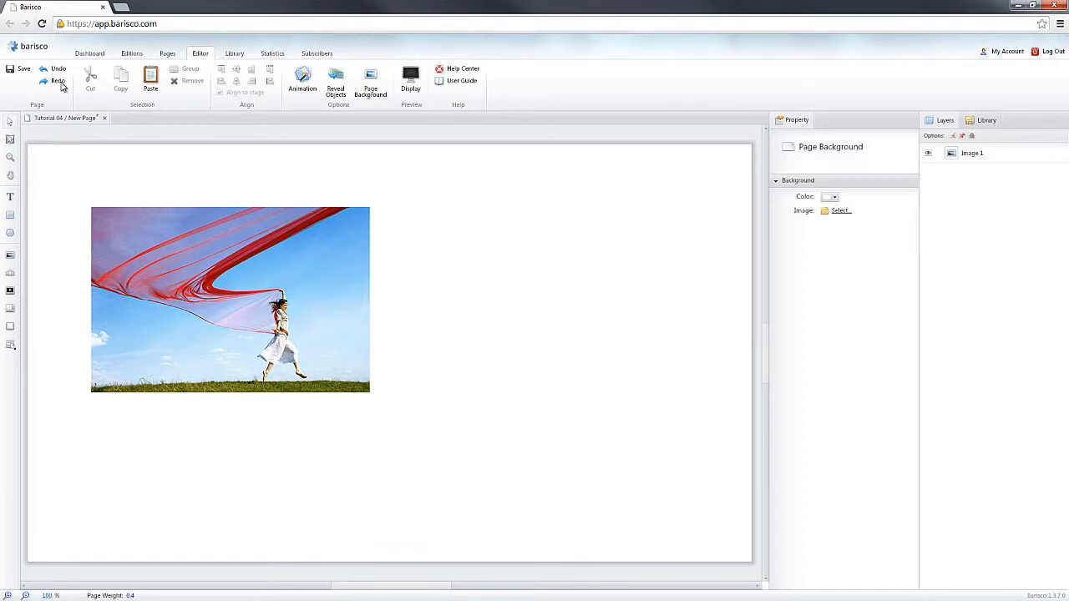
click(58, 81)
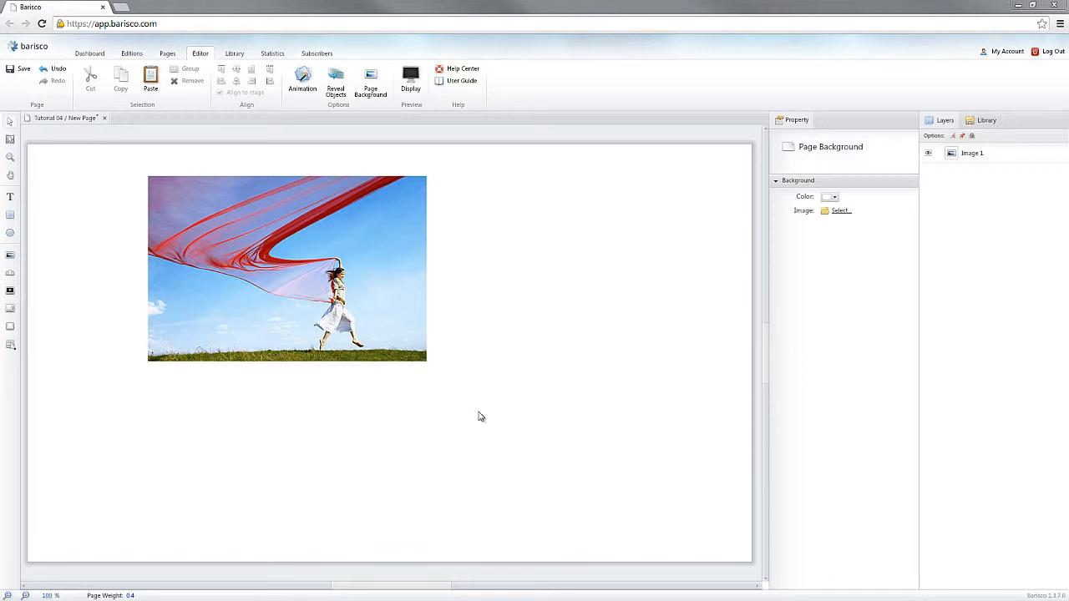
- Cut the running-woman image from the page and paste it back
click(285, 276)
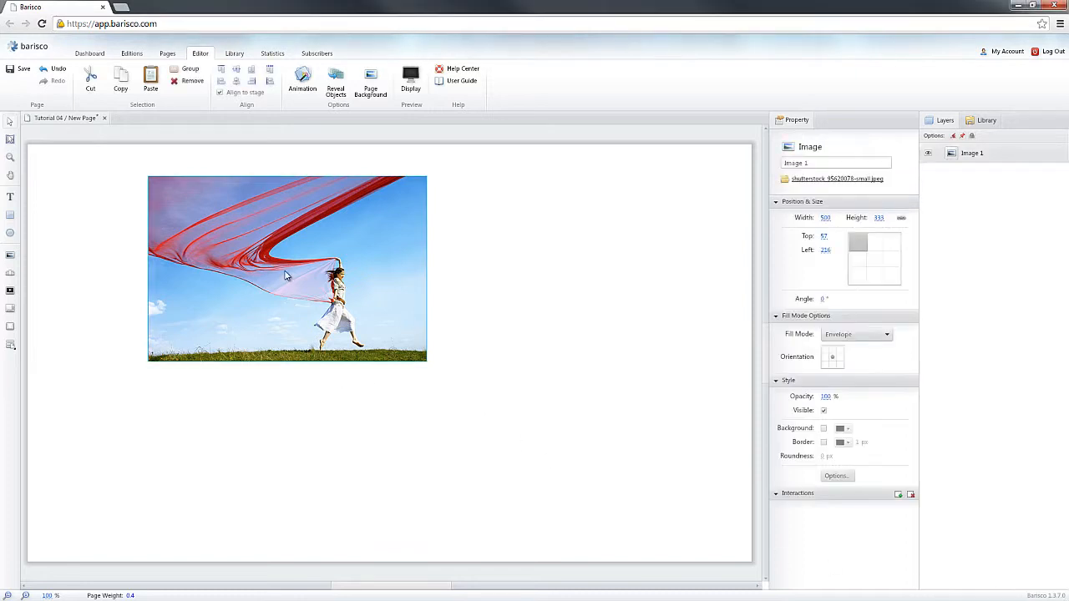
click(569, 296)
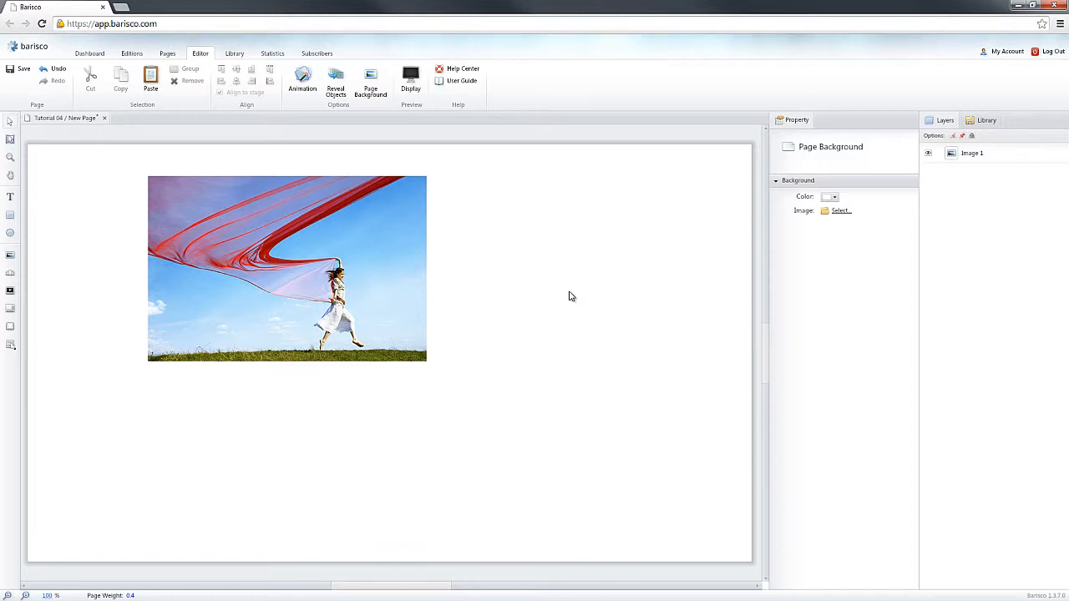
click(225, 247)
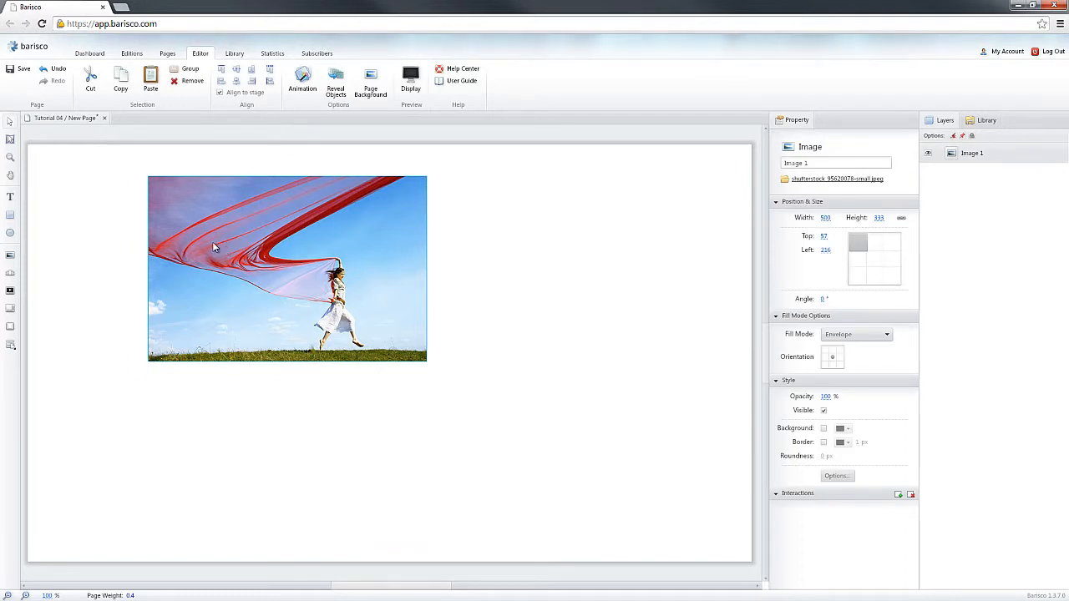
click(88, 81)
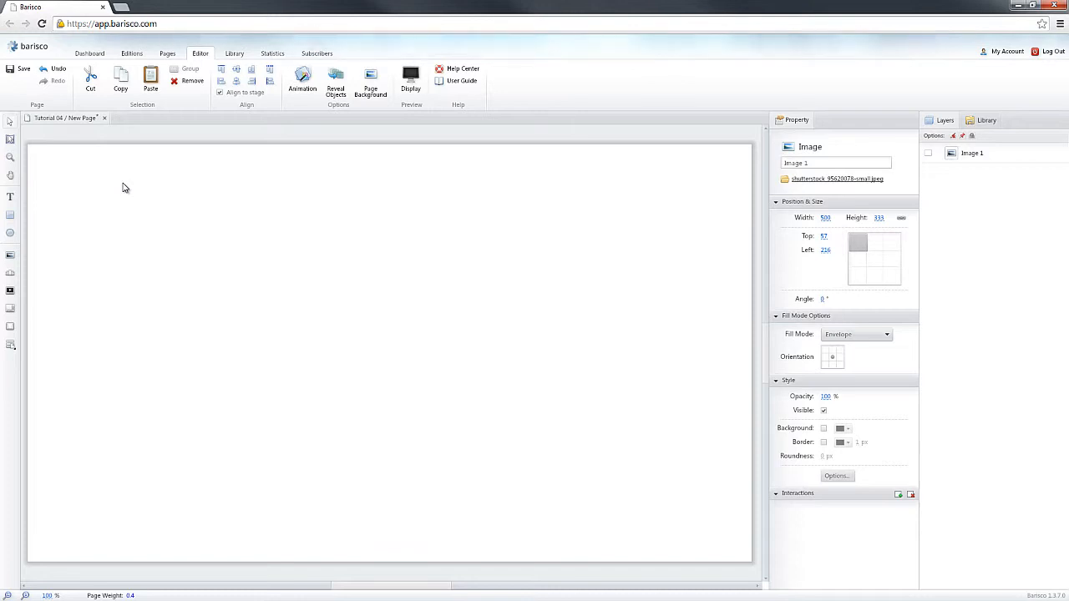
click(154, 81)
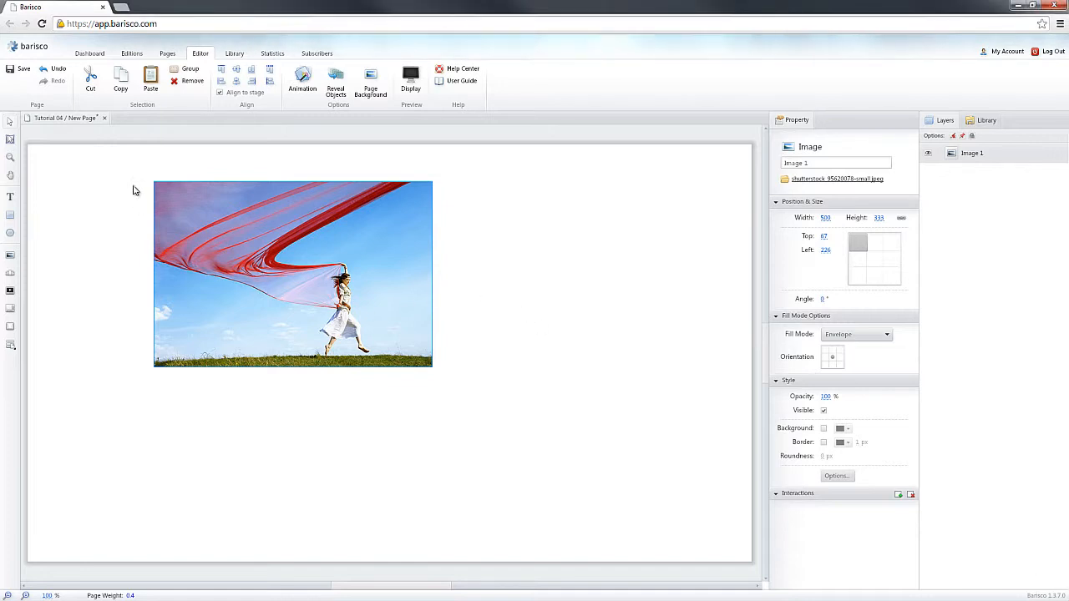
- Duplicate the image by copying and pasting, and move the copy to about left 353 and top 185
click(121, 81)
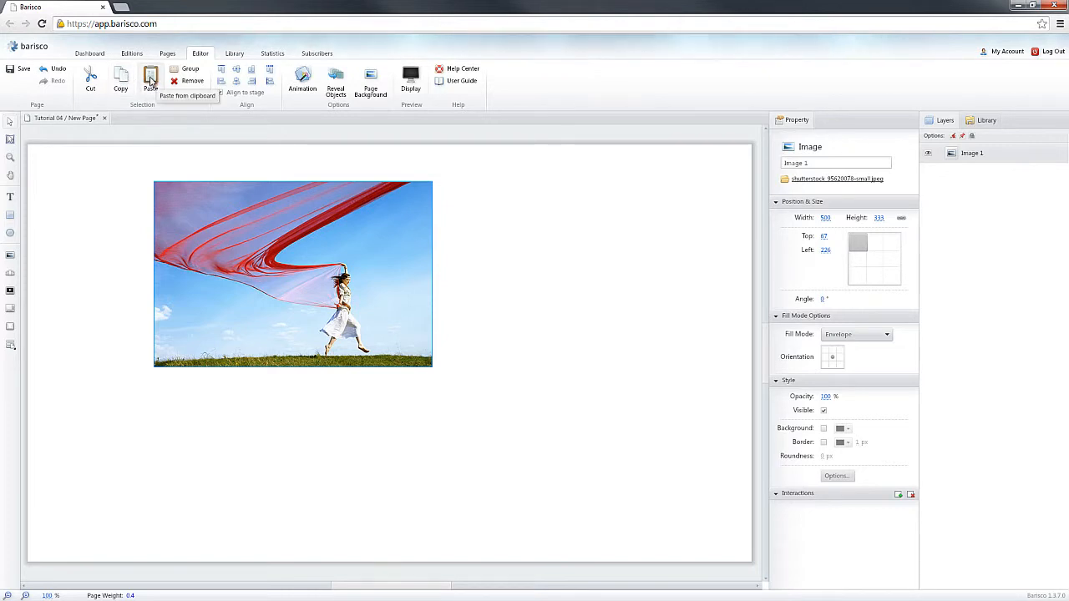
click(151, 79)
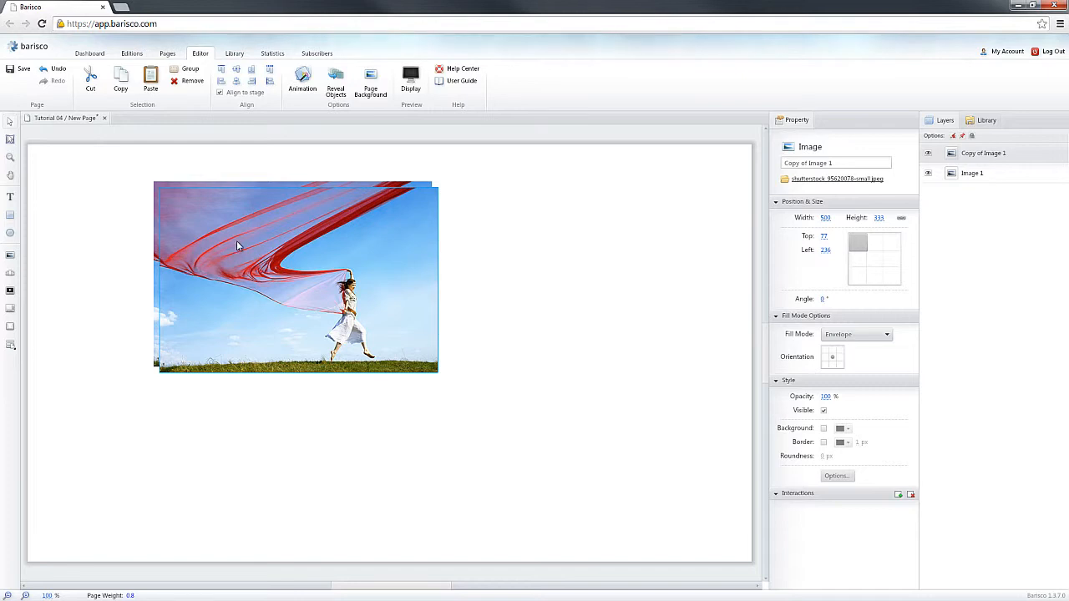
drag(237, 241, 303, 300)
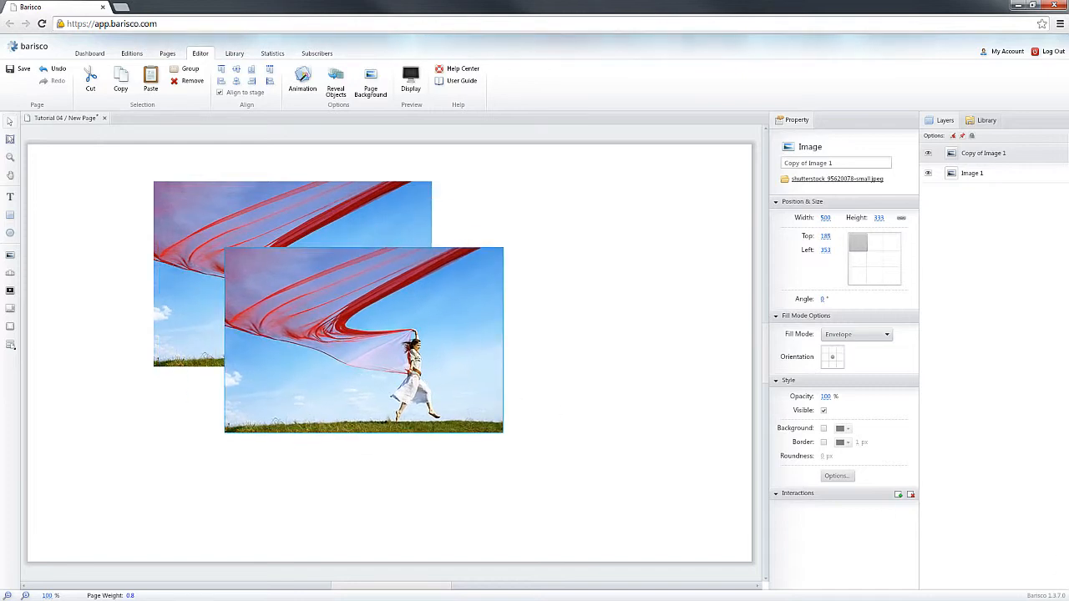
- Select both overlapping images and combine them into one group
key(ctrl+z)
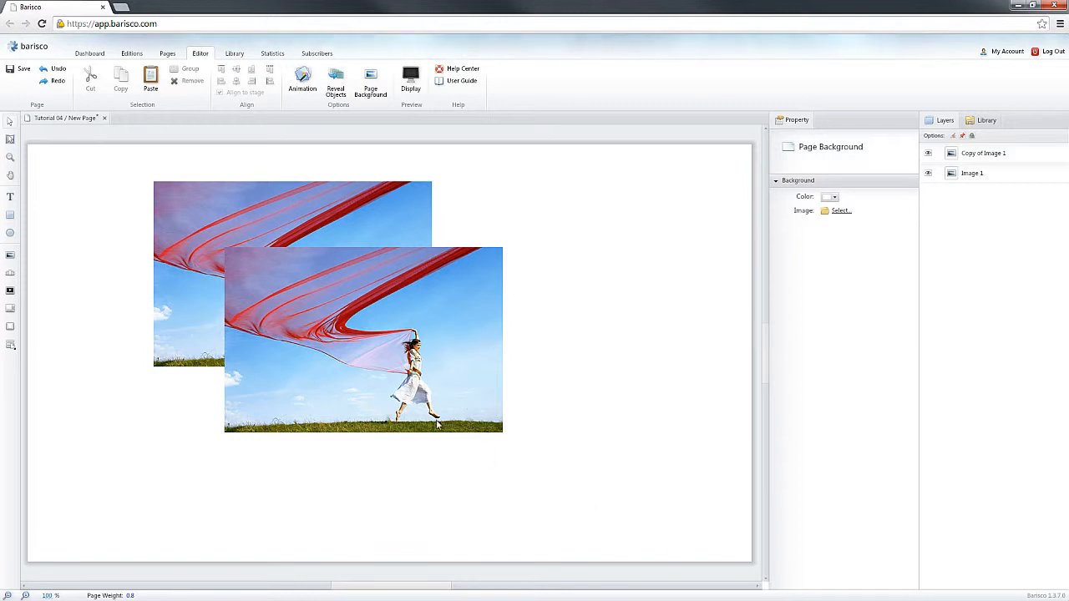
drag(178, 407, 278, 258)
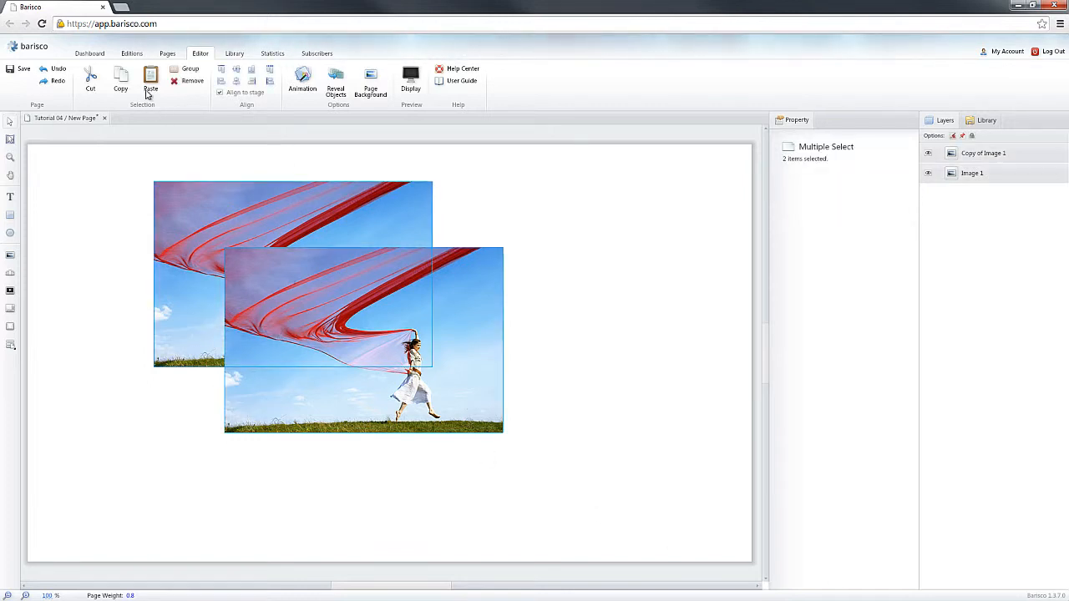
click(186, 68)
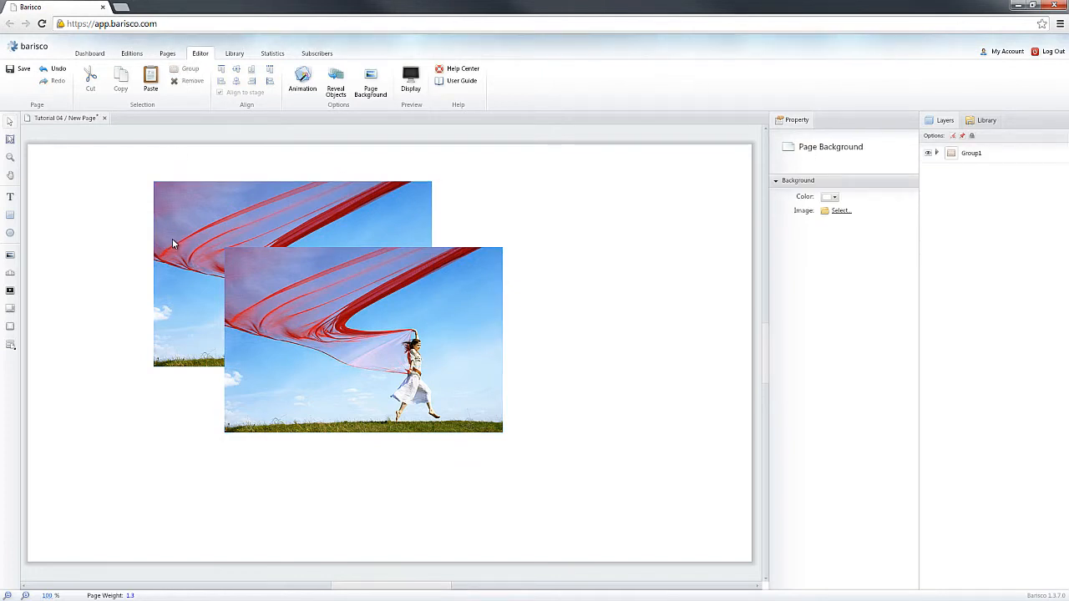
- Move the image group to about left 276 and top 56, and remove it from the page
drag(172, 243, 317, 289)
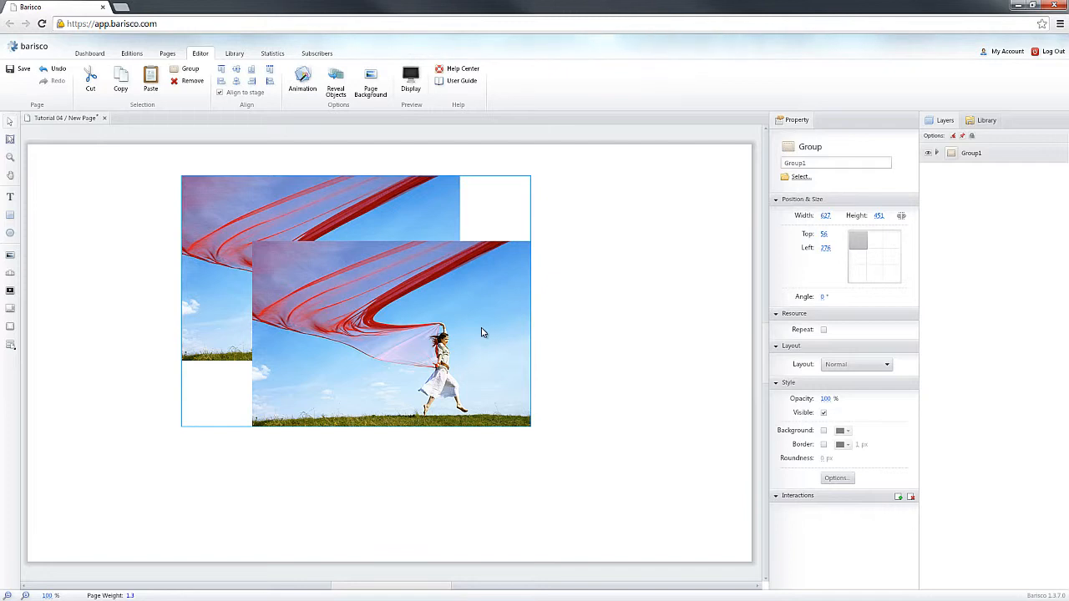
click(190, 81)
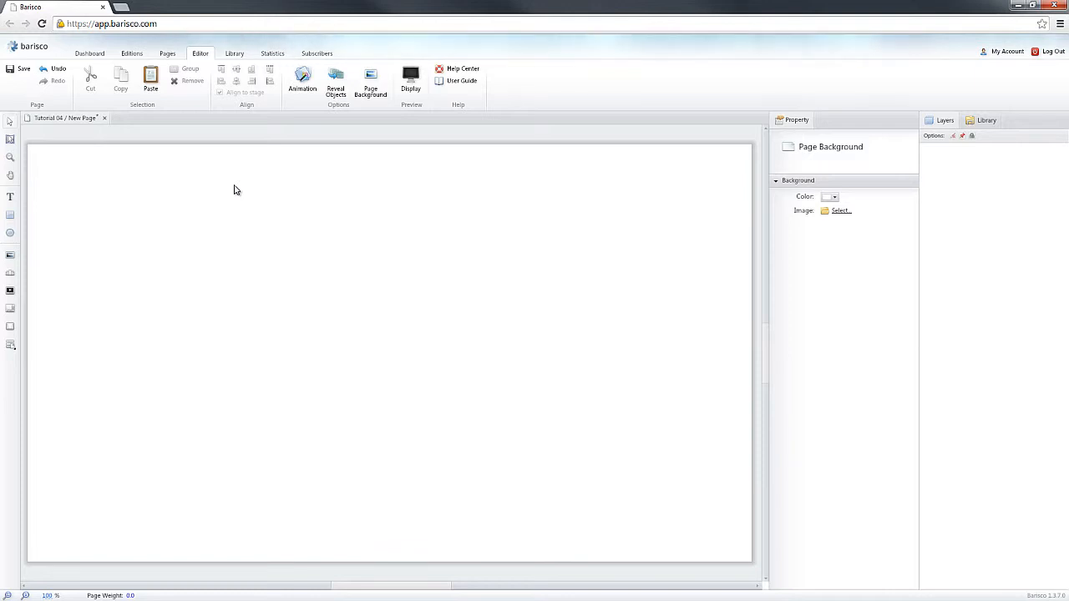
- Place shutterstock_95620078-small.jpeg from the library on the page and scale it down proportionally to about 273 × 182 px
click(985, 120)
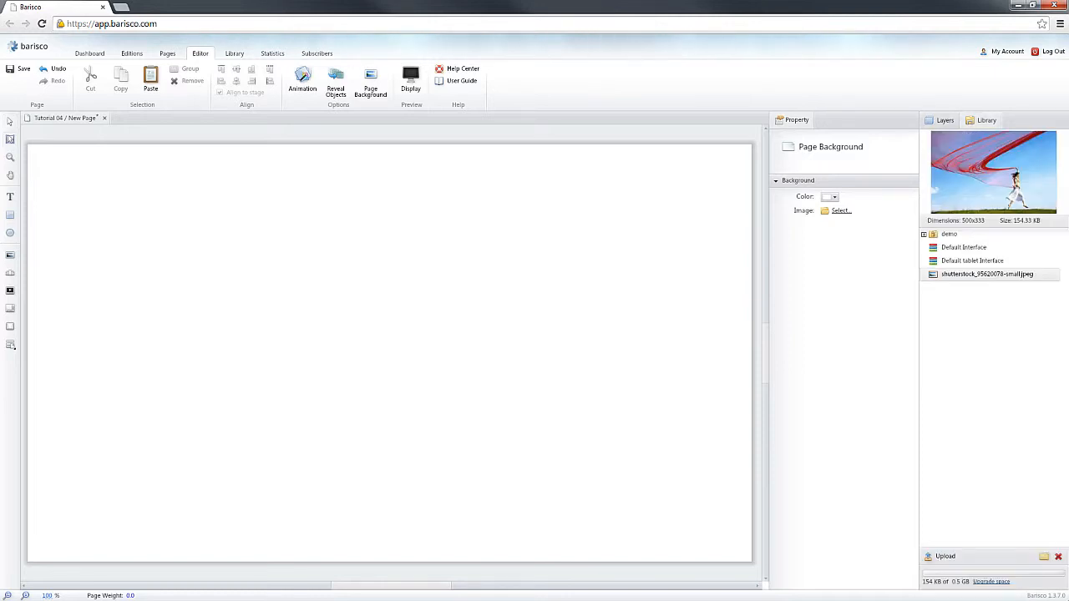
drag(974, 276, 203, 284)
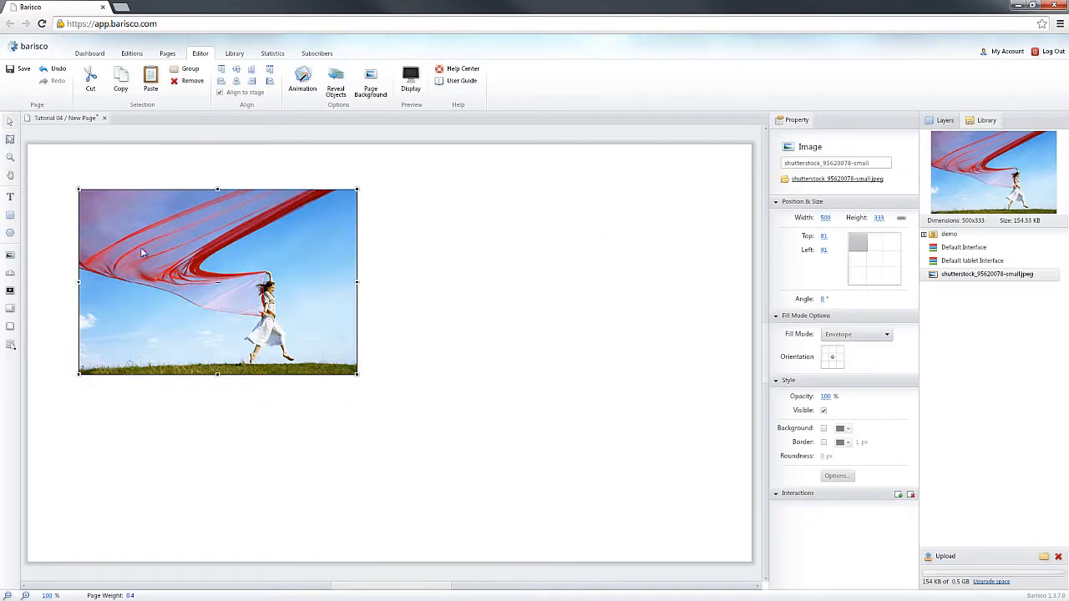
drag(356, 375, 238, 294)
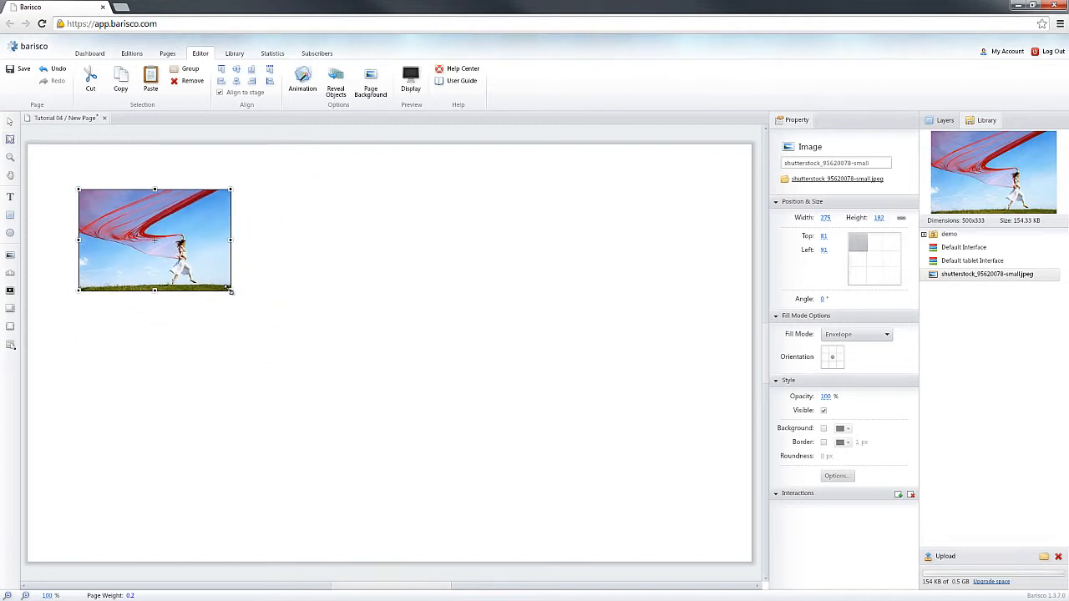
- Align the image to the stage's top edge, and in turn to its left edge, horizontal centre and right edge
click(266, 298)
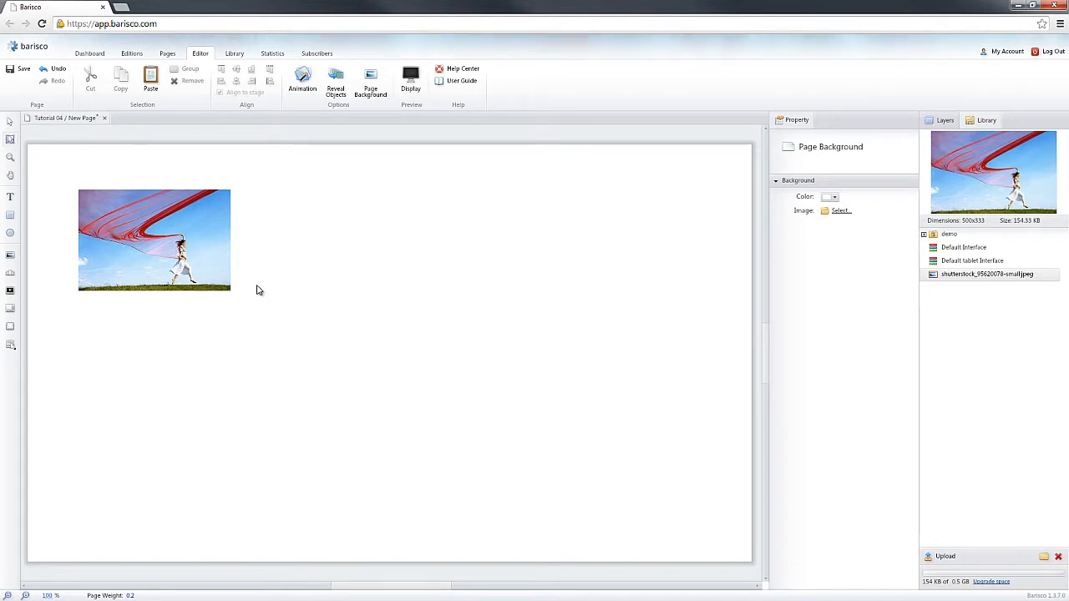
click(197, 198)
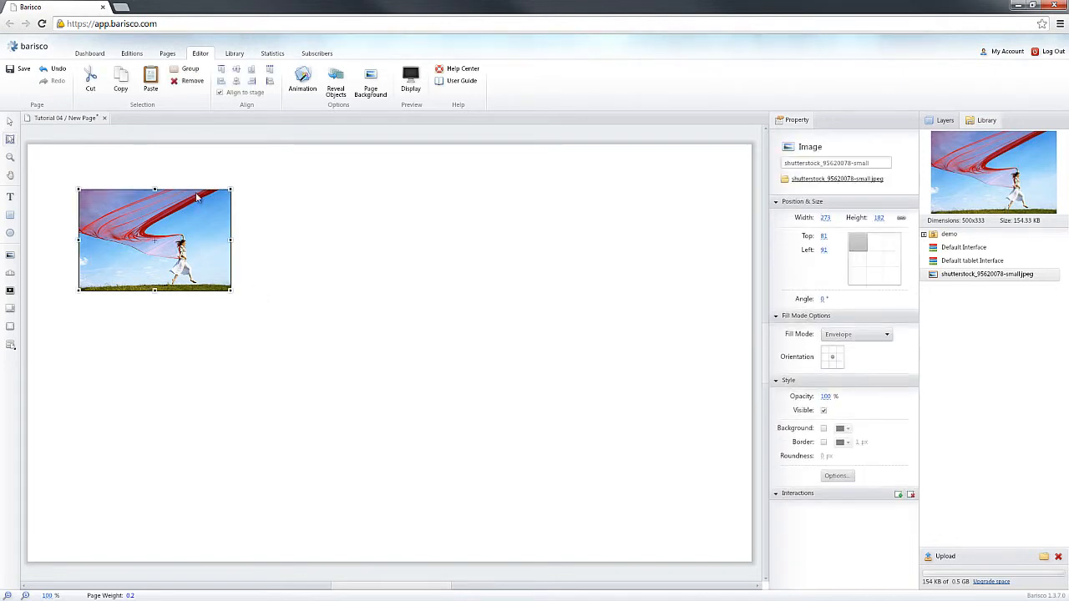
click(222, 69)
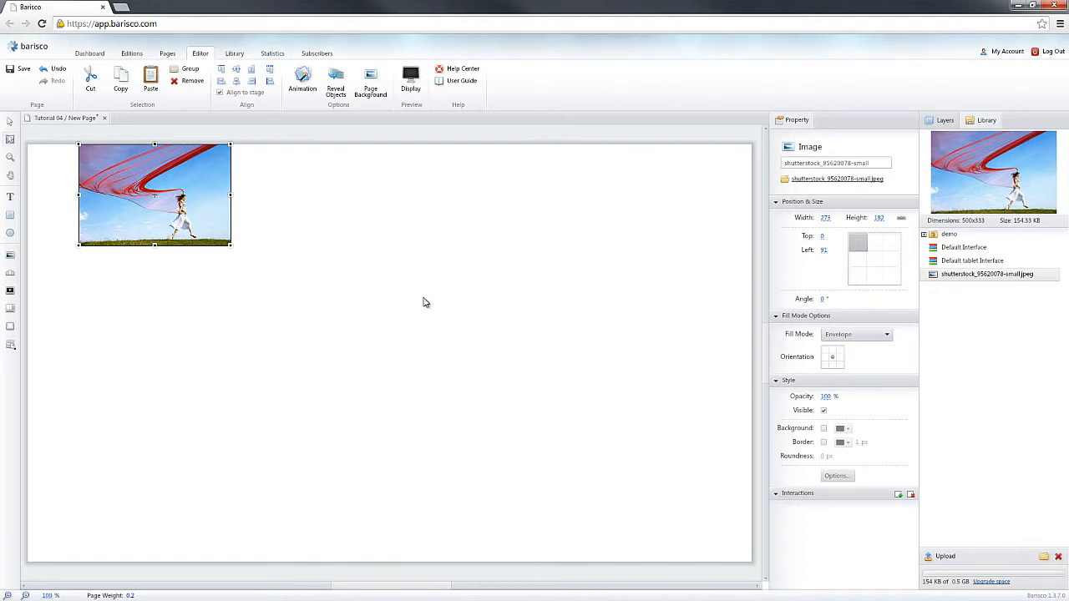
click(223, 84)
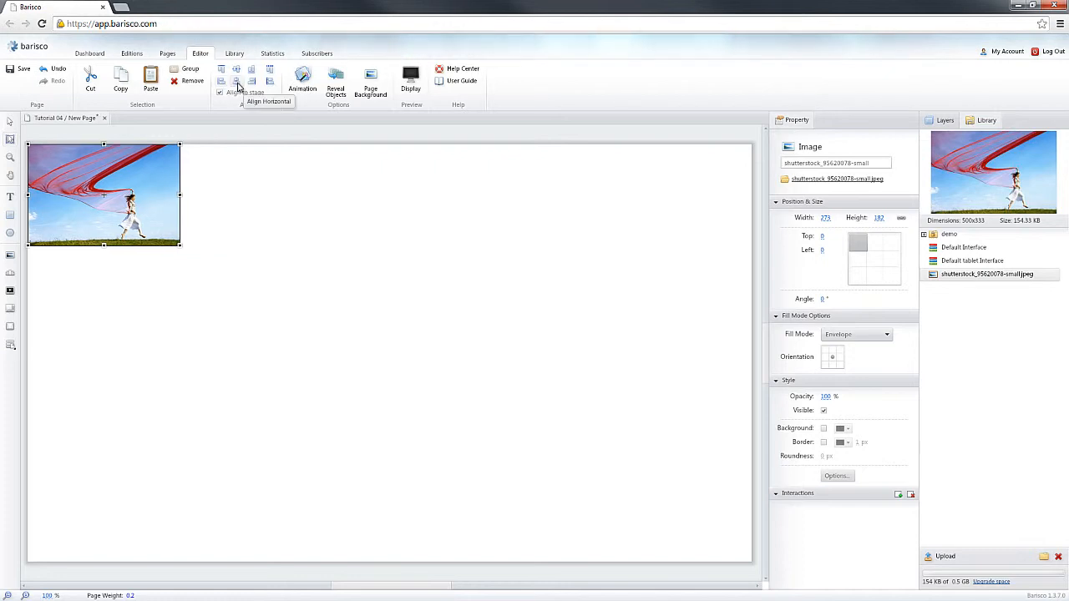
click(237, 84)
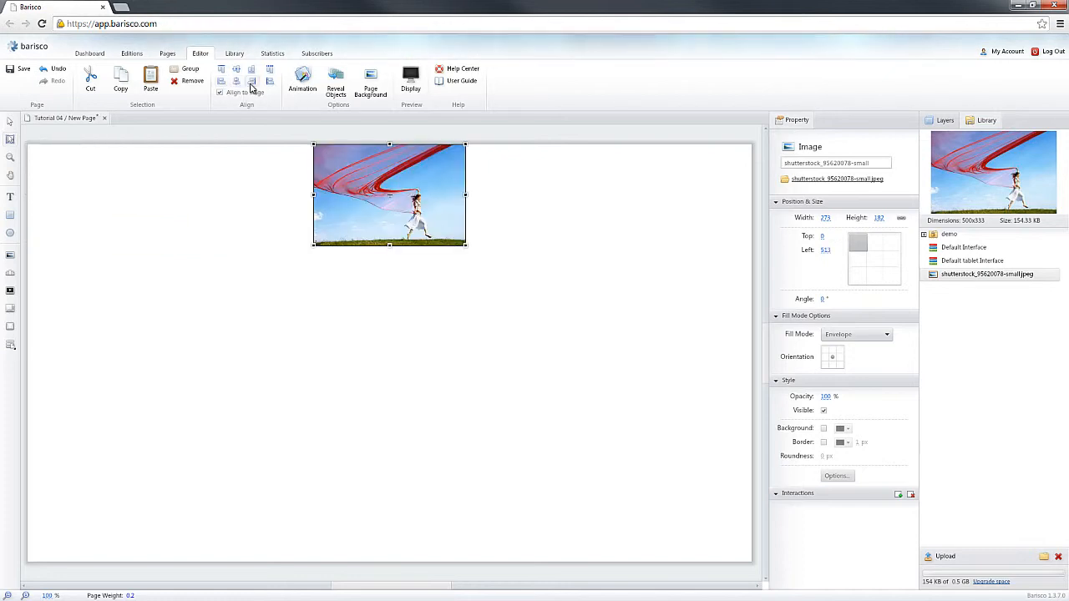
click(251, 84)
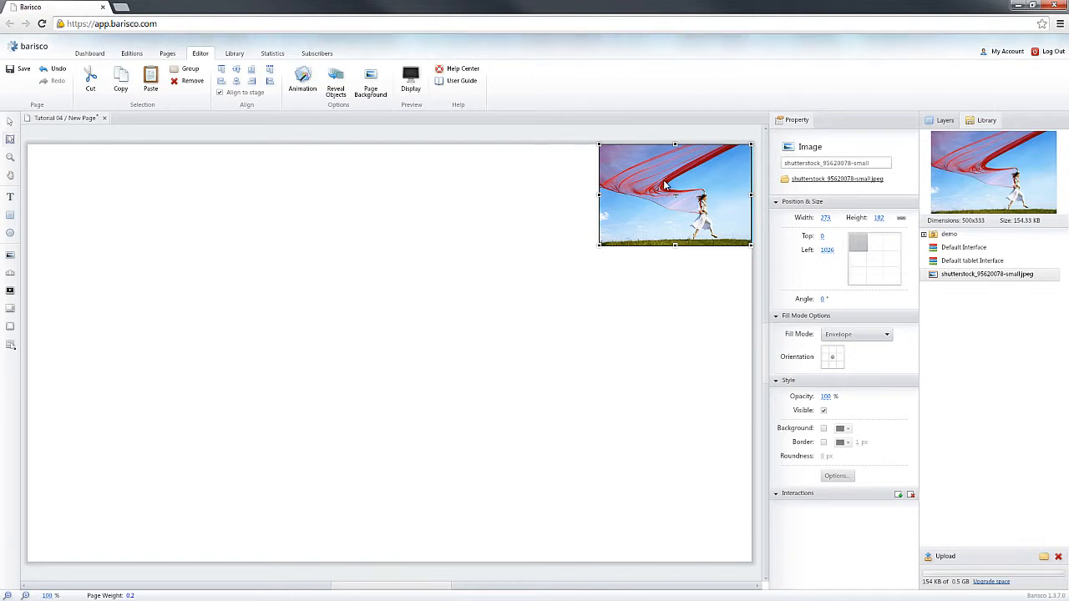
- Move the image away from the stage corner and paste two copies, placing one at about left 376 and top 286
drag(666, 185, 580, 281)
click(150, 84)
drag(112, 293, 292, 341)
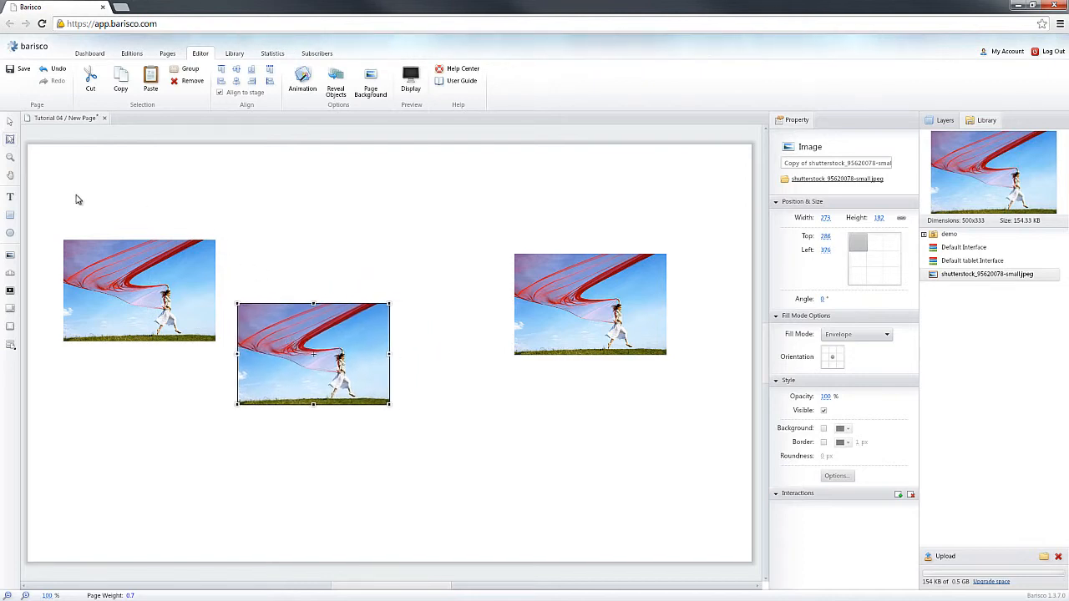
- Distribute the three images horizontally across the full width of the stage
drag(76, 194, 634, 448)
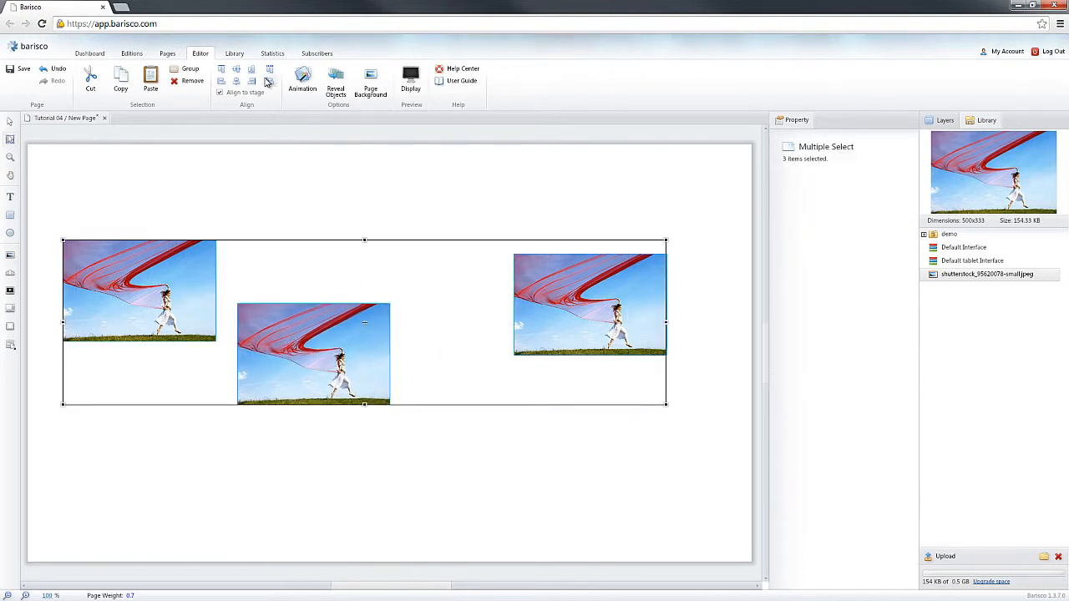
click(268, 81)
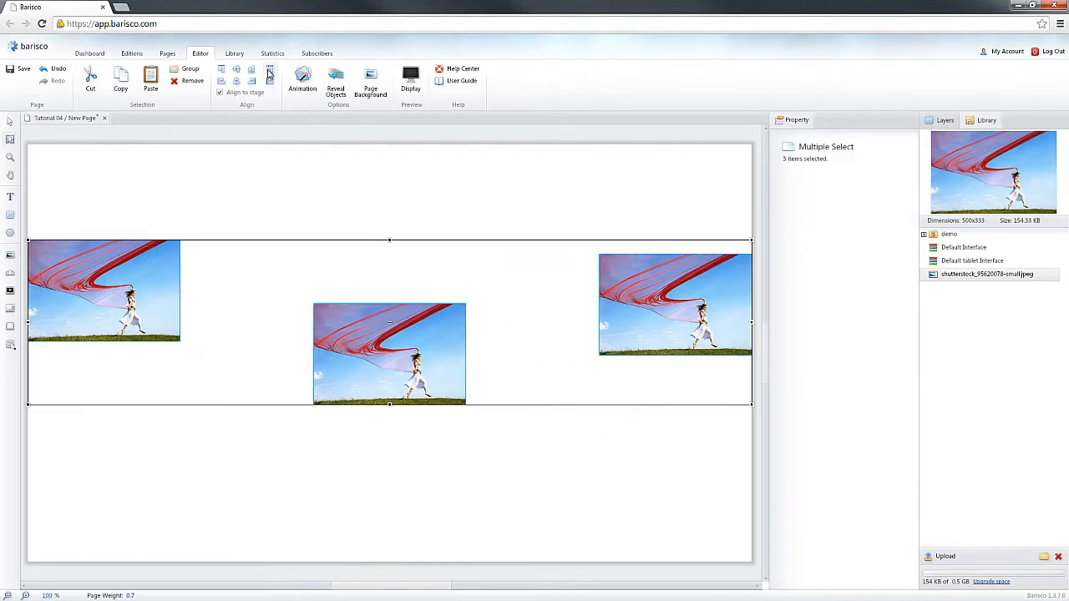
click(559, 531)
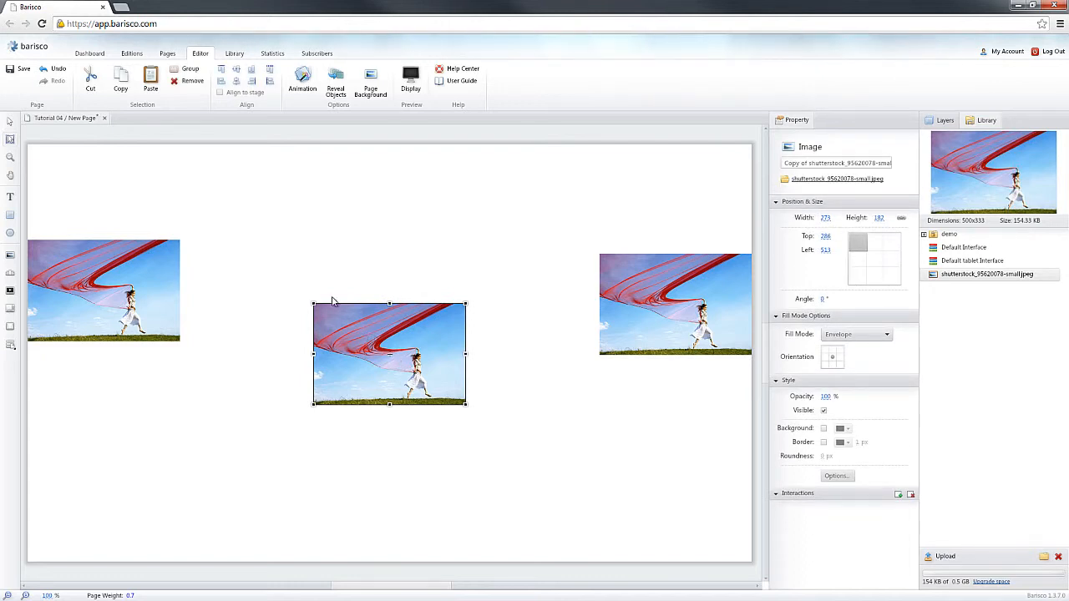
- Enlarge the middle image to about 480 × 320 px and place the other two images above and below it
drag(311, 302, 196, 226)
drag(292, 333, 321, 351)
drag(233, 241, 375, 198)
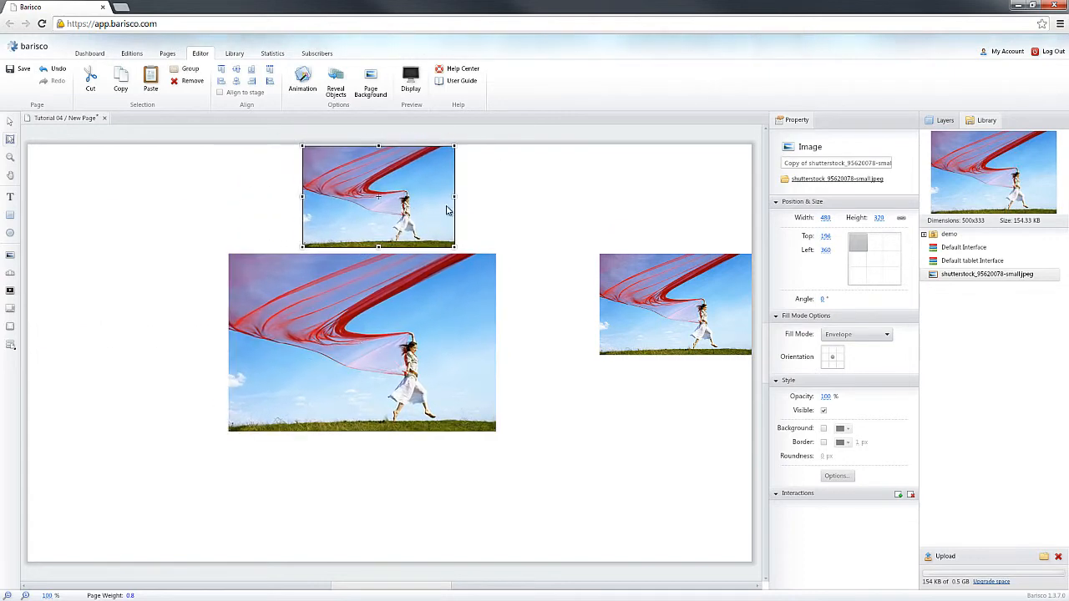
drag(685, 296, 366, 460)
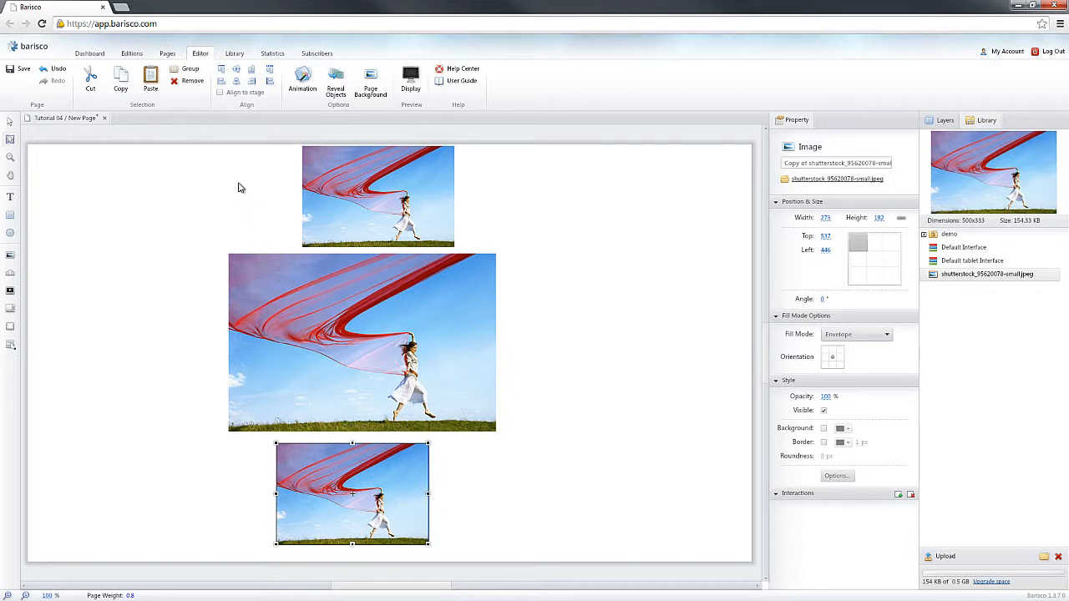
- Align the three stacked images by their left edges, and centre them horizontally relative to each other
drag(238, 188, 511, 542)
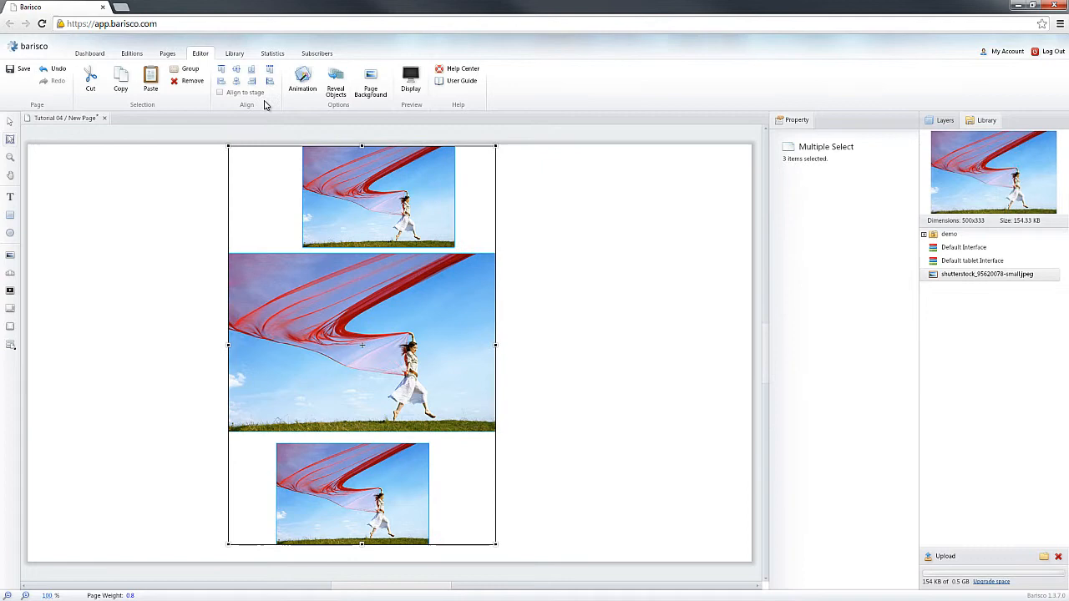
click(223, 81)
click(238, 82)
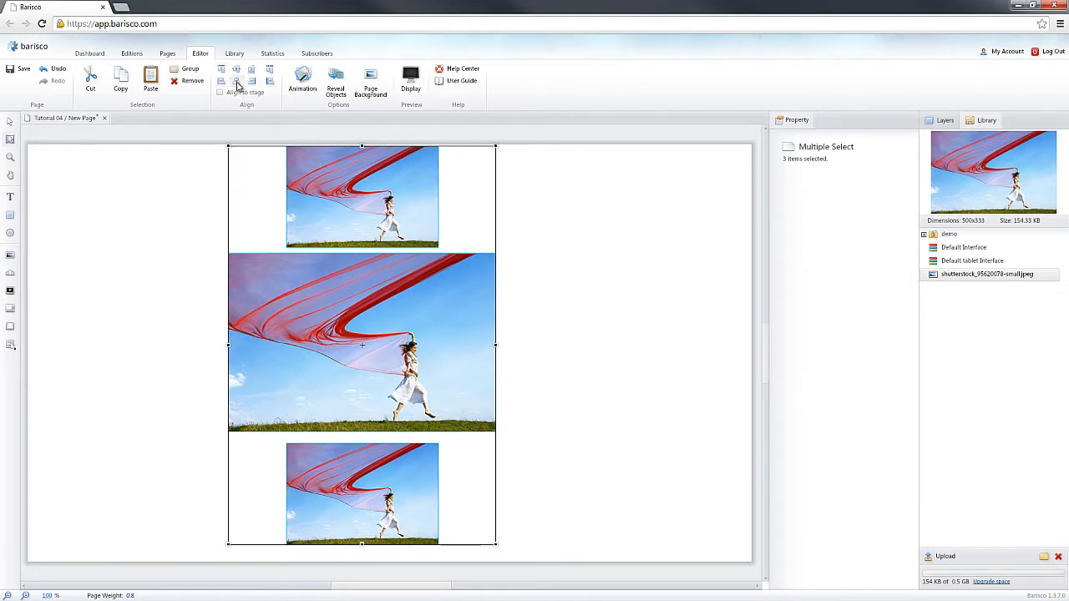